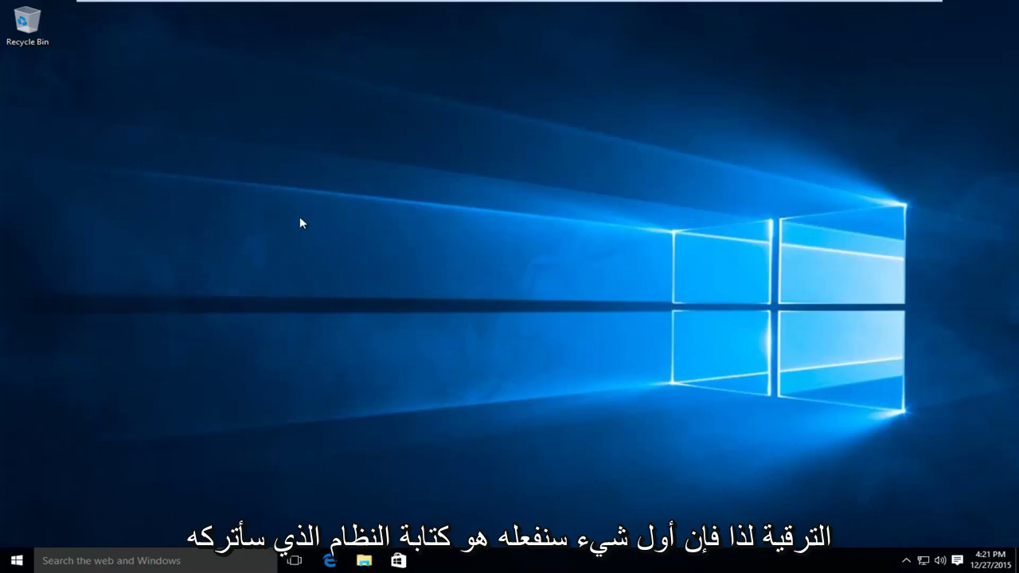
- Search for "system", open the System control panel page, and bring up its advanced system settings
click(17, 560)
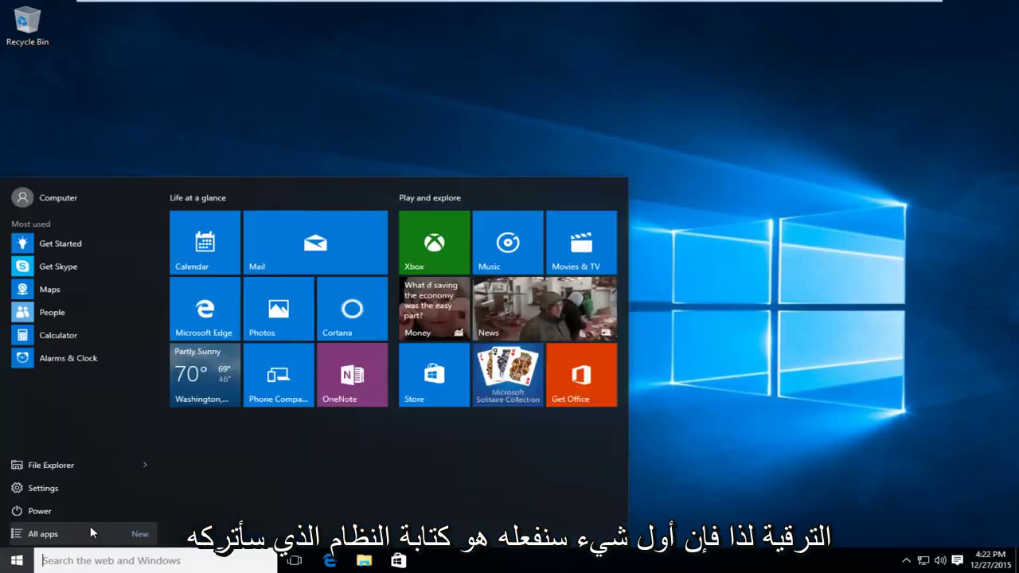
text(system)
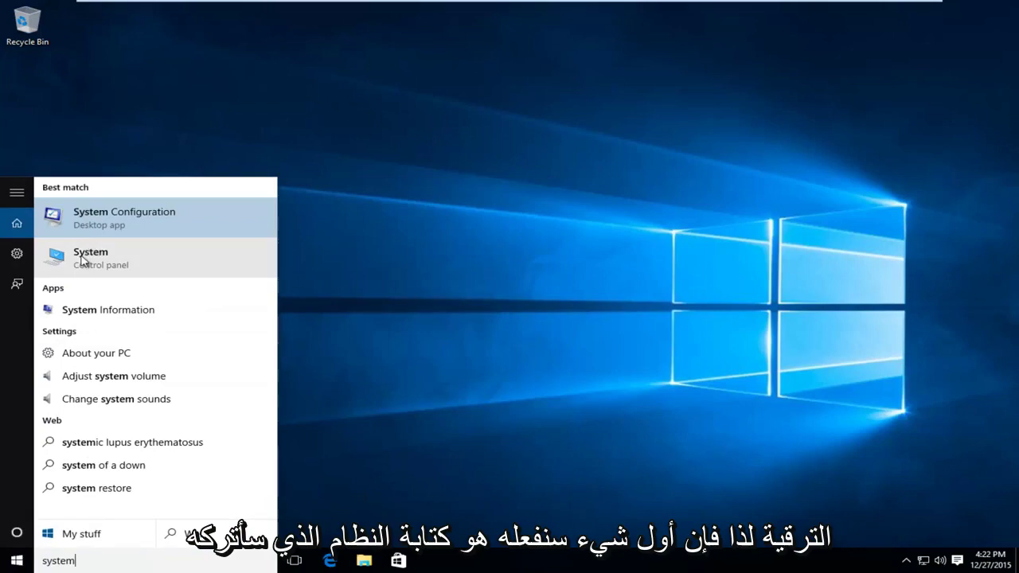
click(59, 260)
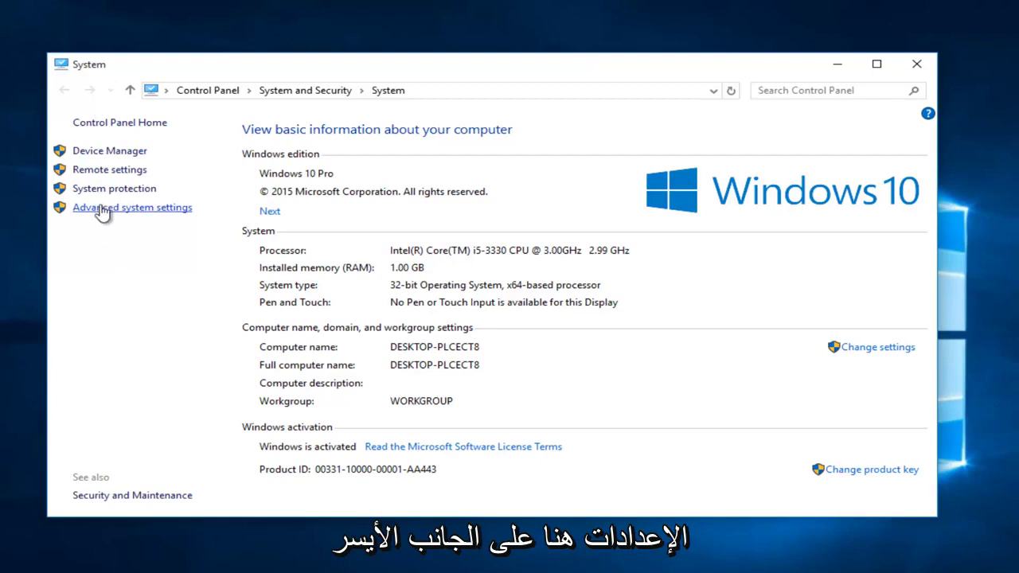
click(105, 209)
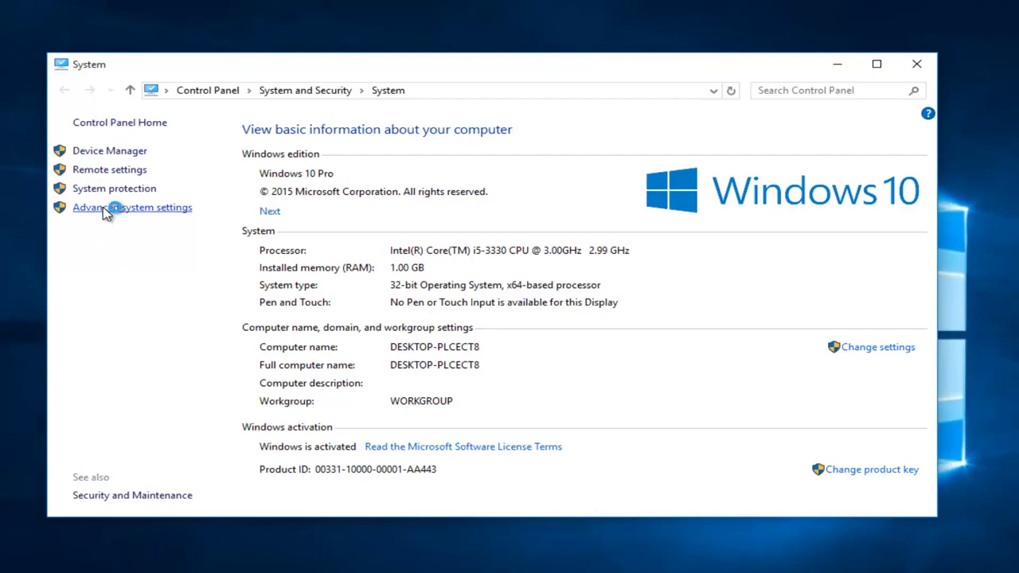
drag(130, 97, 368, 113)
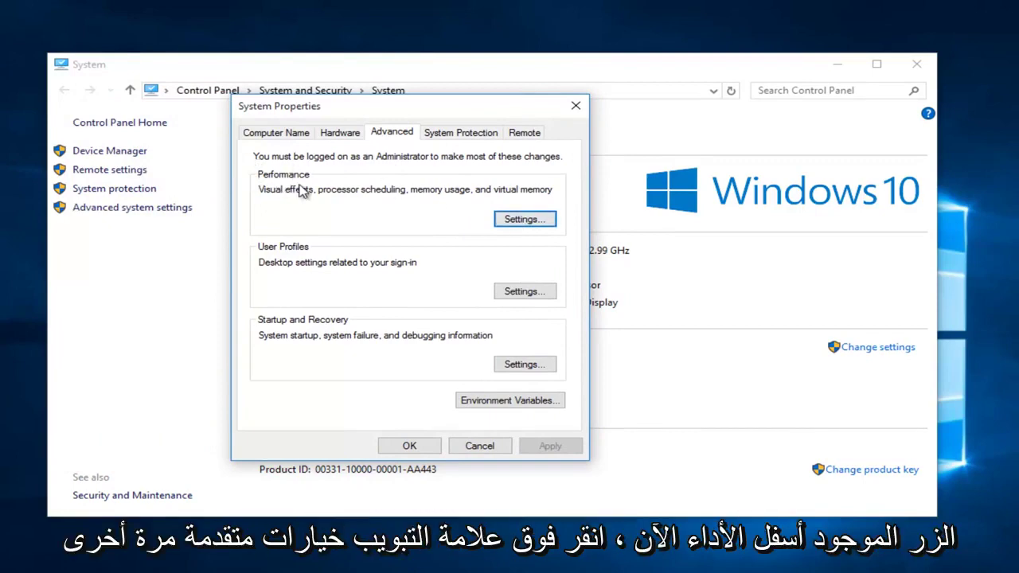
- Open the advanced performance options from System Properties and bring up the virtual memory settings
click(511, 222)
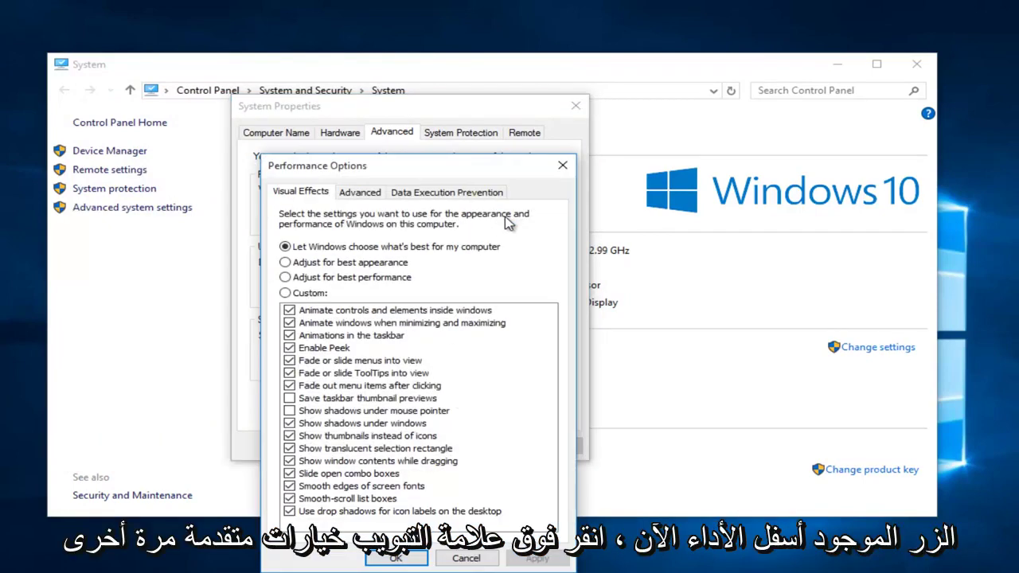
drag(453, 177, 458, 116)
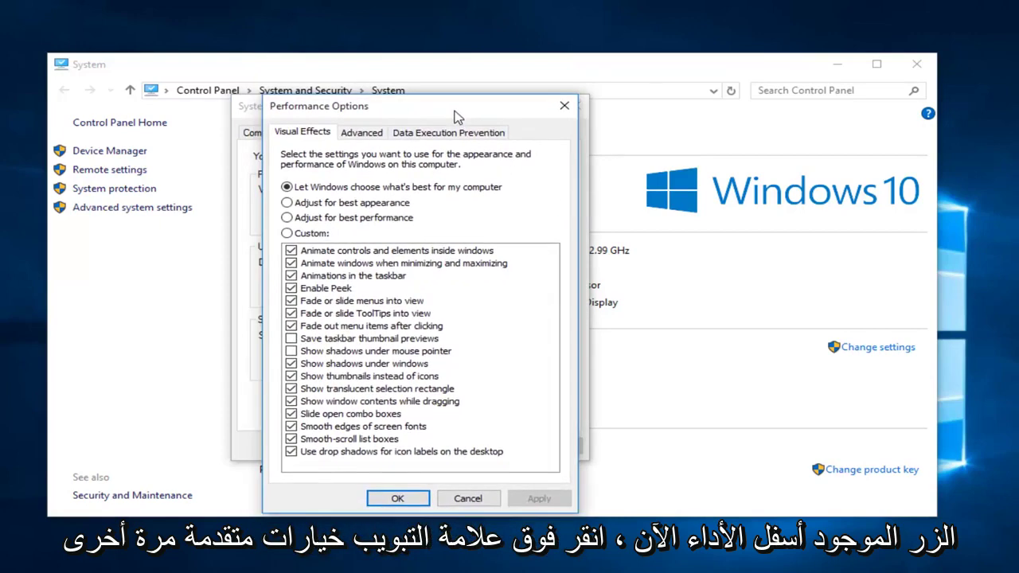
click(361, 139)
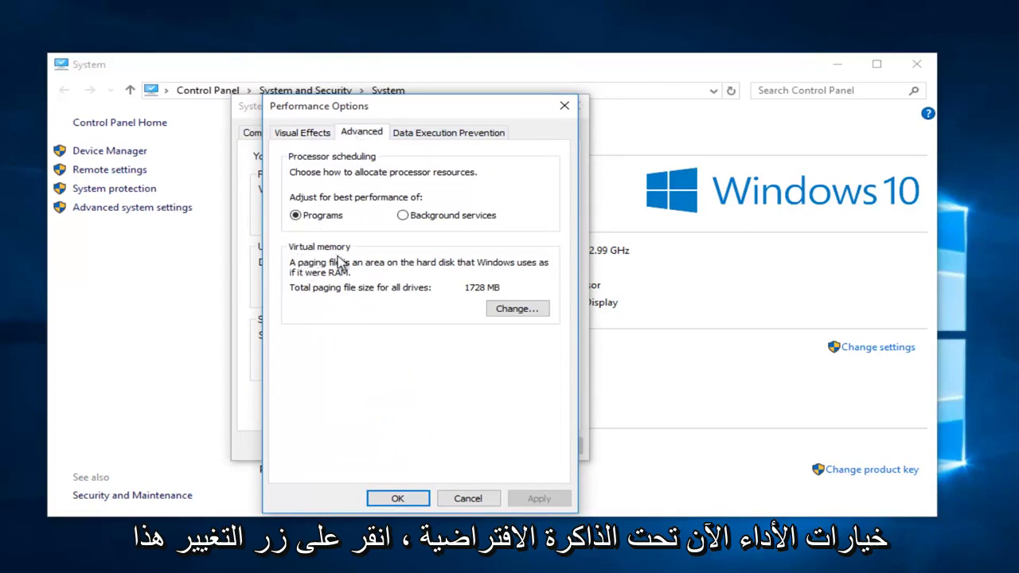
click(514, 310)
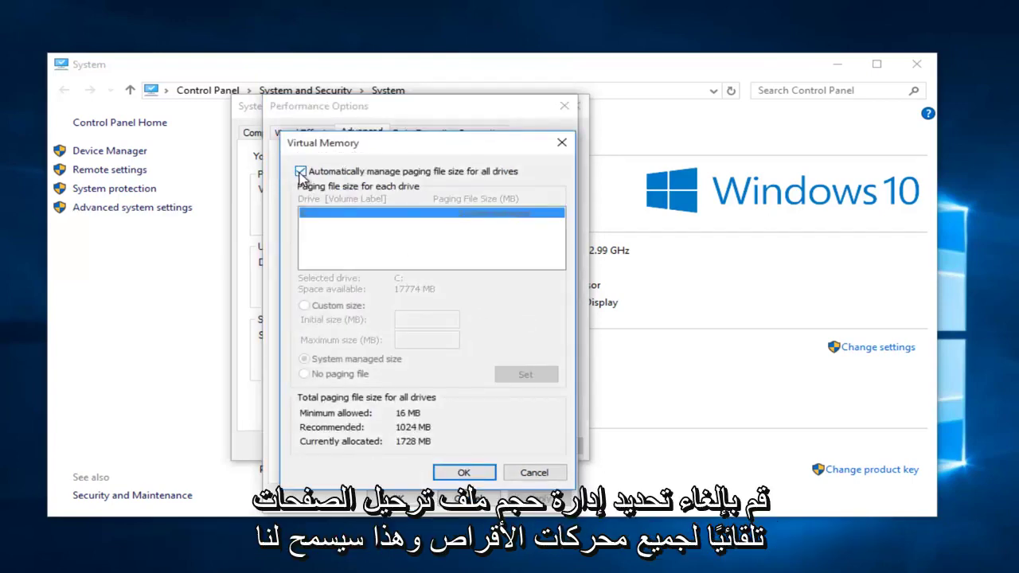
- Turn off automatic paging file management for all drives and choose a custom size for drive C:
click(300, 172)
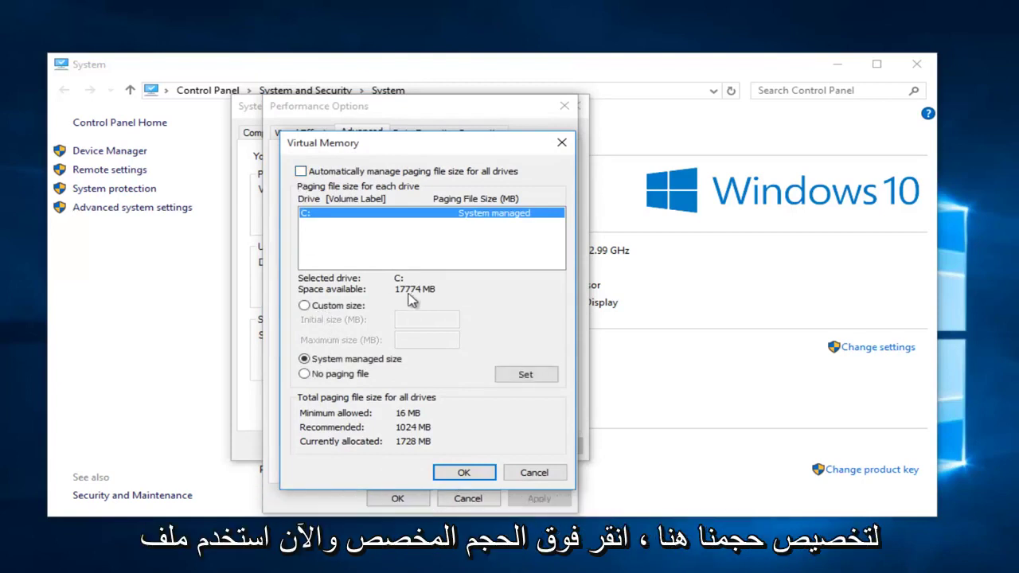
click(304, 309)
click(304, 309)
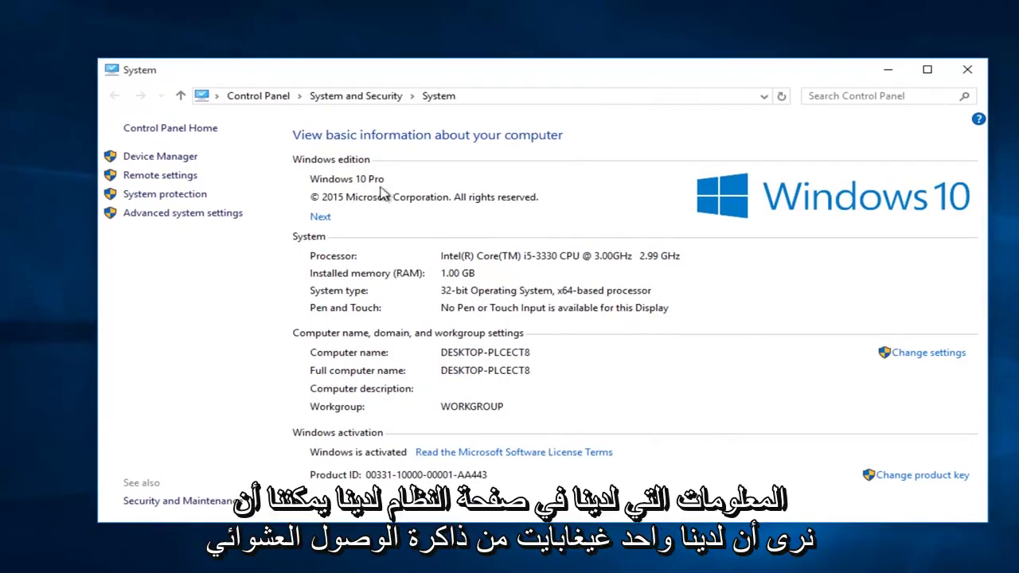
- Move the System window so the installed memory can be read, and open Calculator
drag(481, 80, 477, 74)
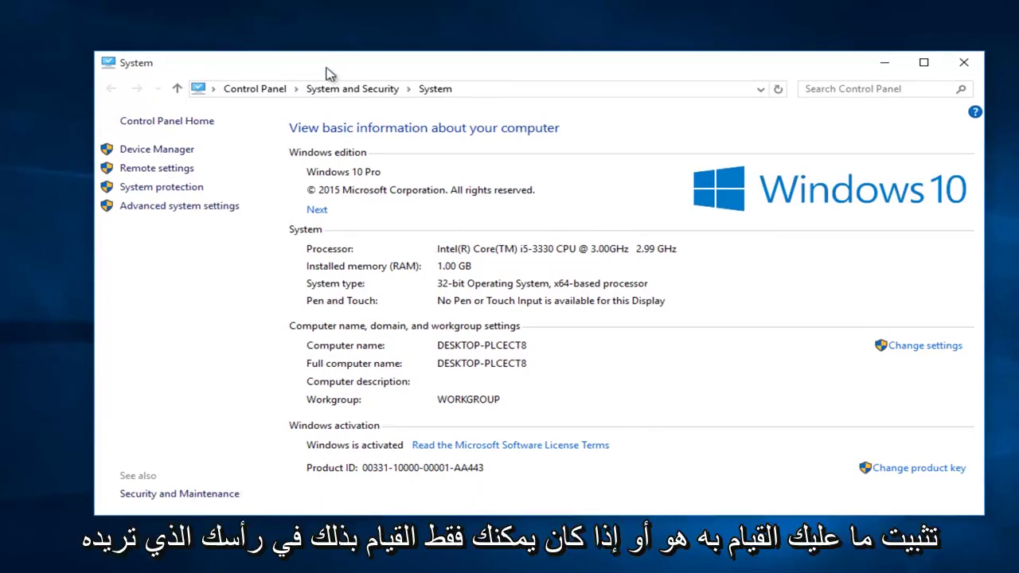
drag(330, 69, 351, 56)
key(super)
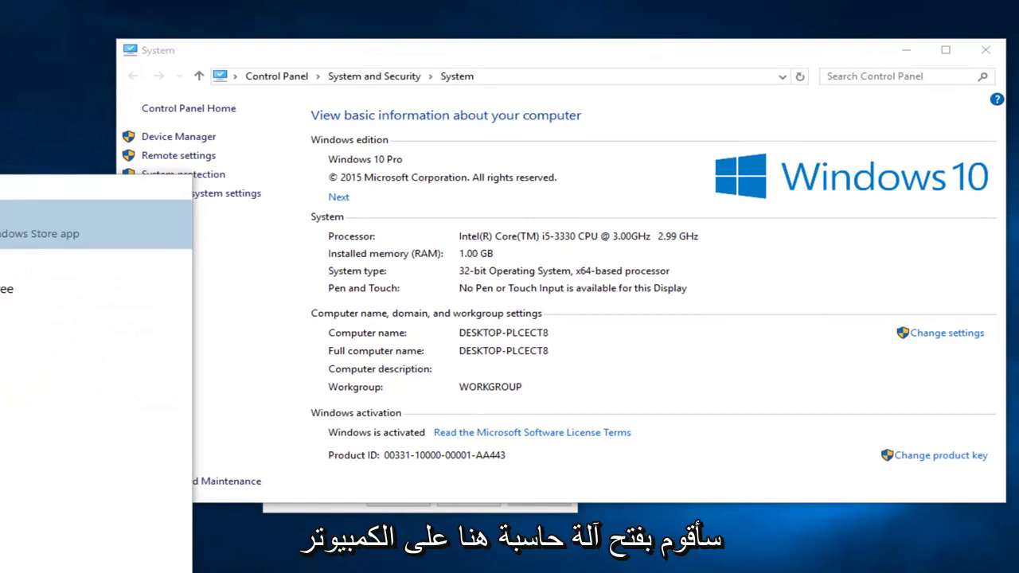
key(Return)
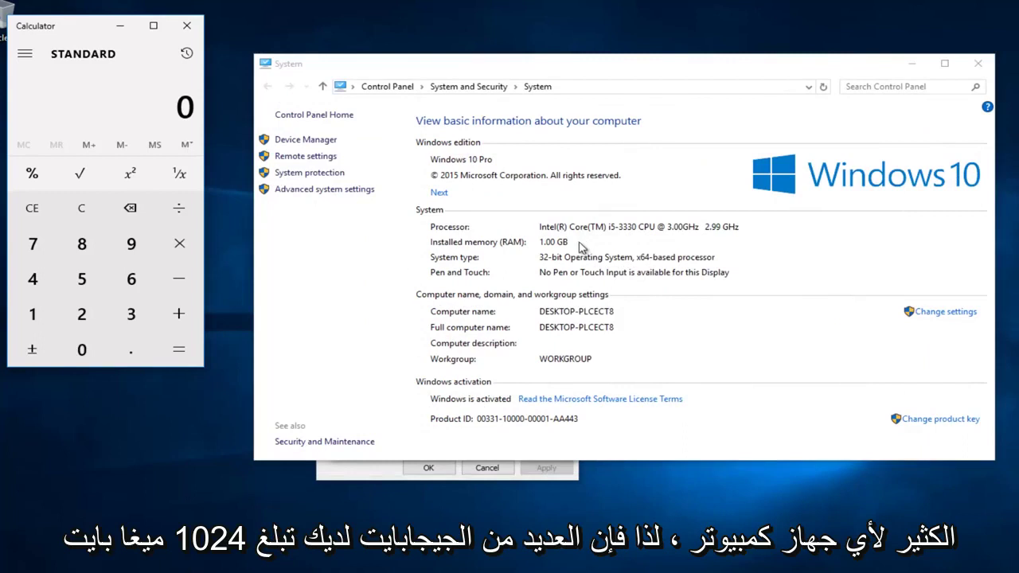
- Multiply 1024 by 1.5 in Calculator to work out the paging file size
text(1025)
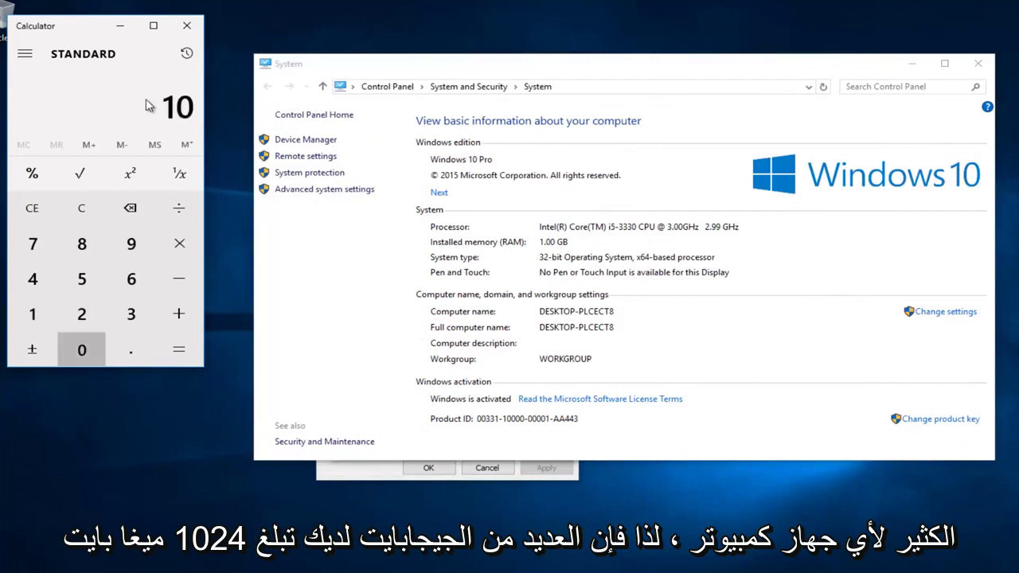
key(BackSpace)
text(4)
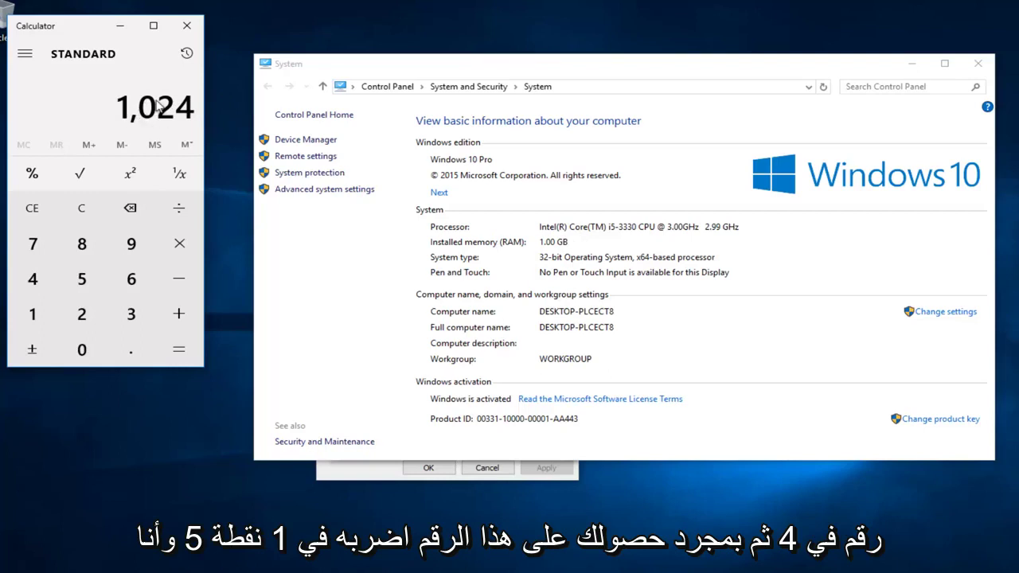
key(asterisk)
text(1.5)
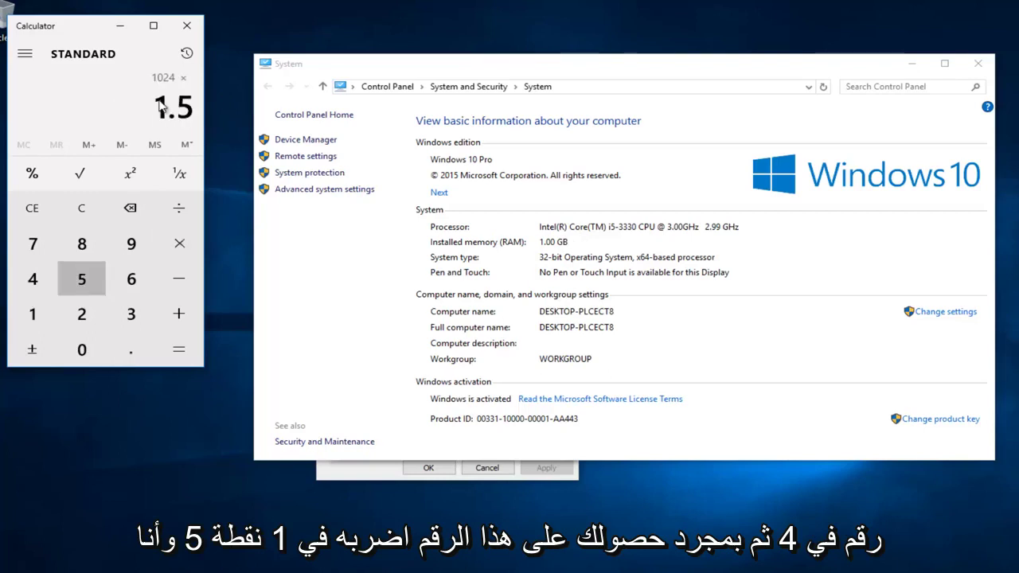
key(Return)
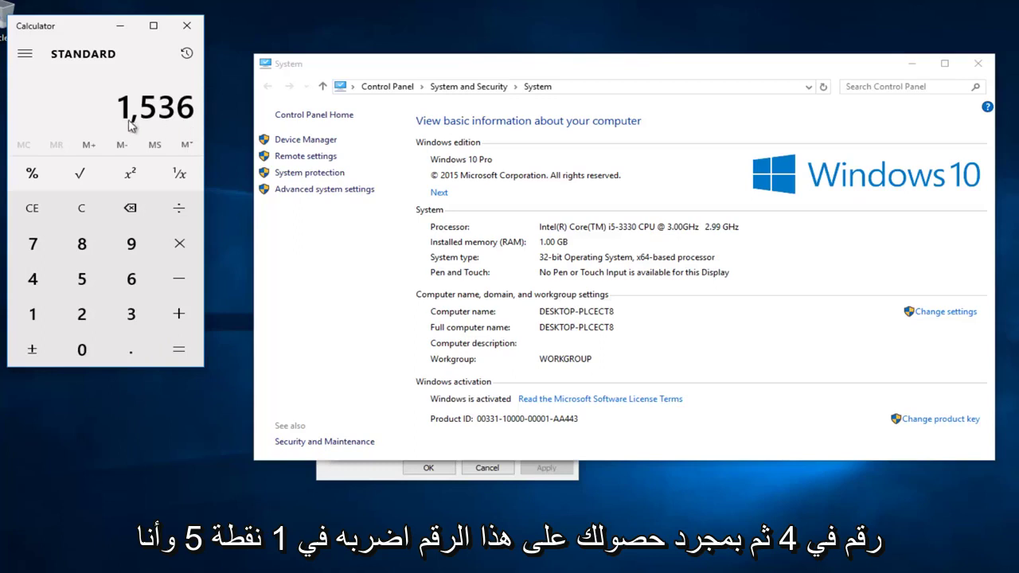
- Set both the initial and maximum paging file size of drive C: to 1536 MB and apply them to the drive
click(344, 473)
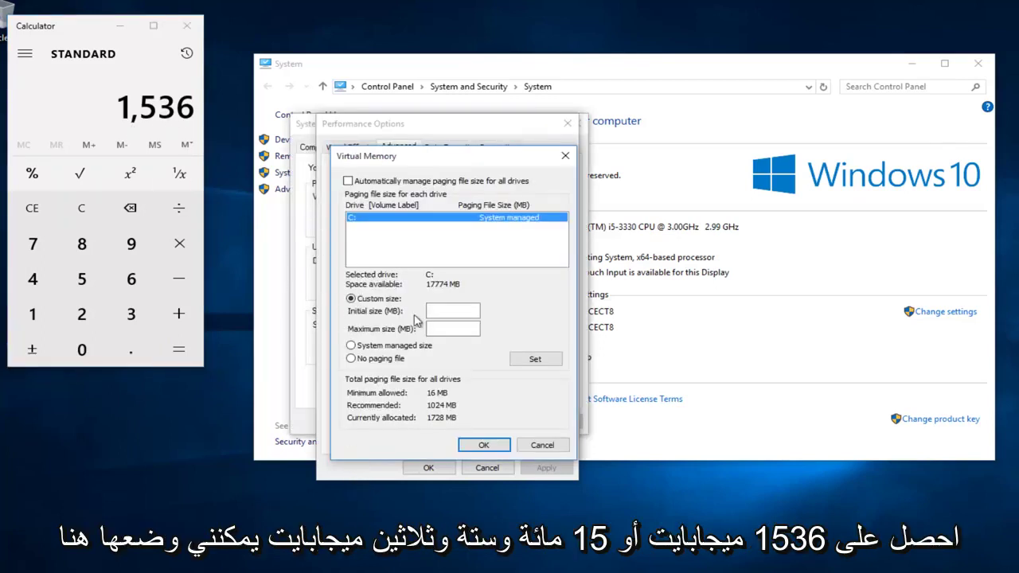
click(454, 312)
text(1536)
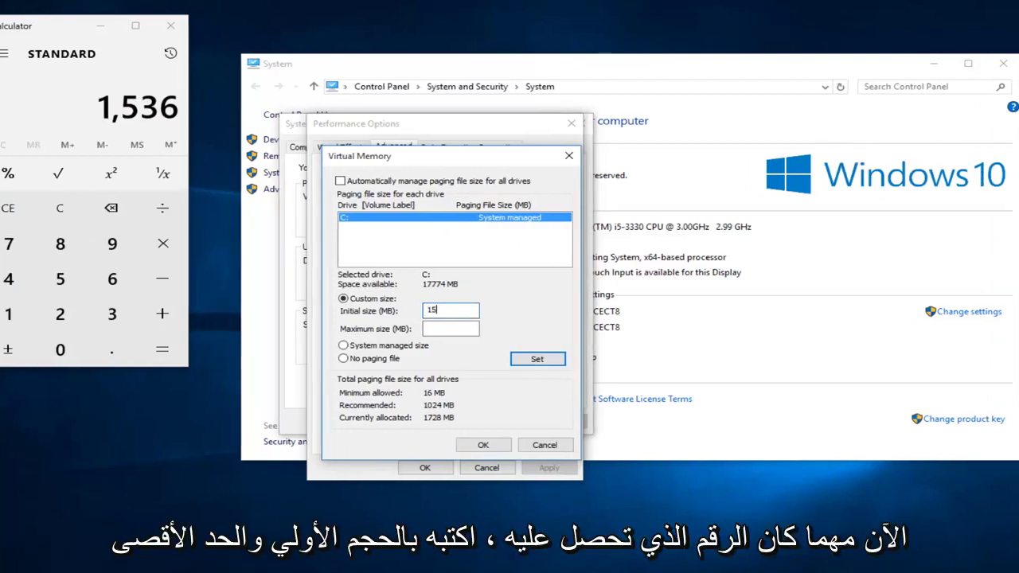
click(438, 330)
text(1536)
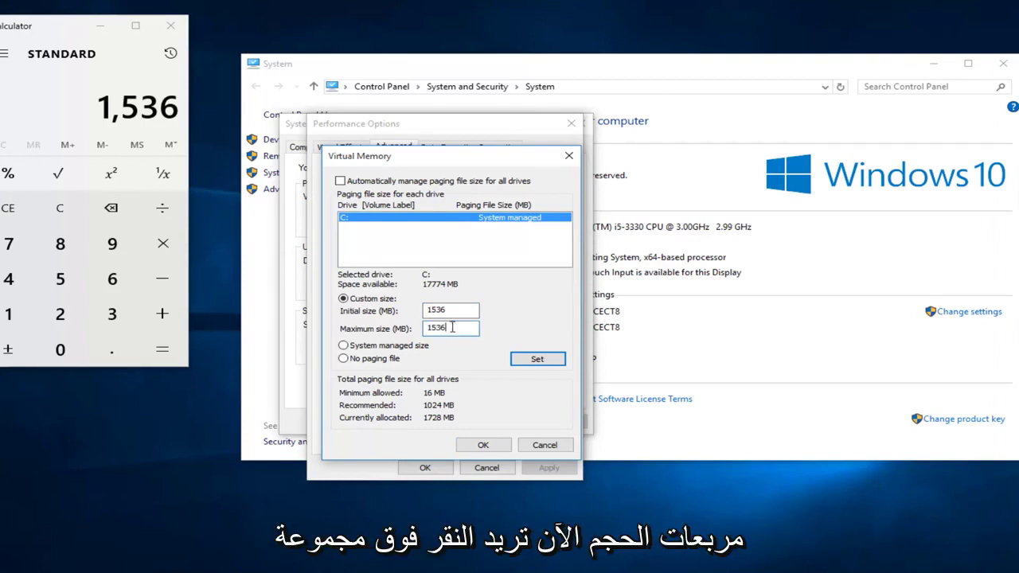
click(531, 360)
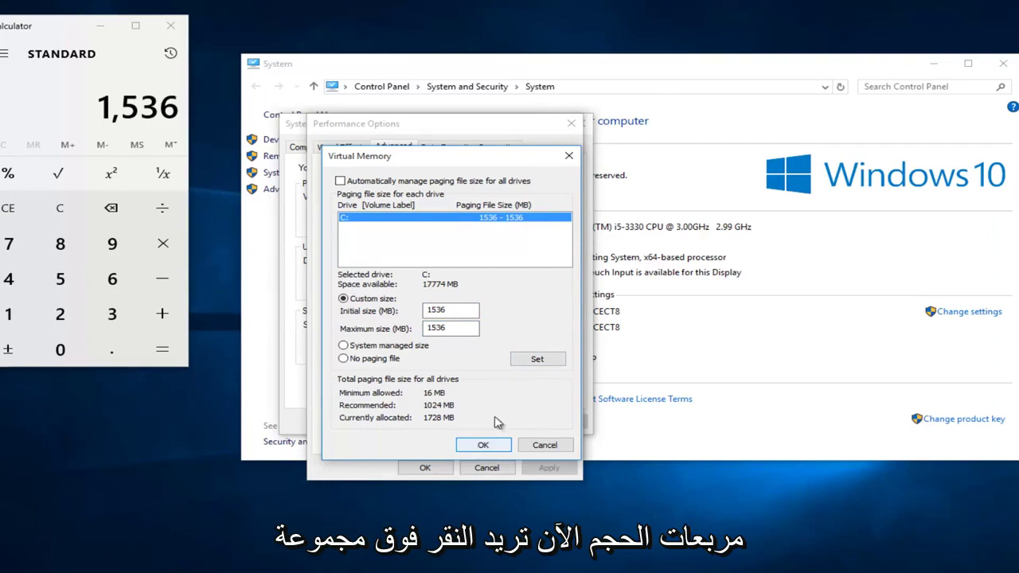
click(541, 361)
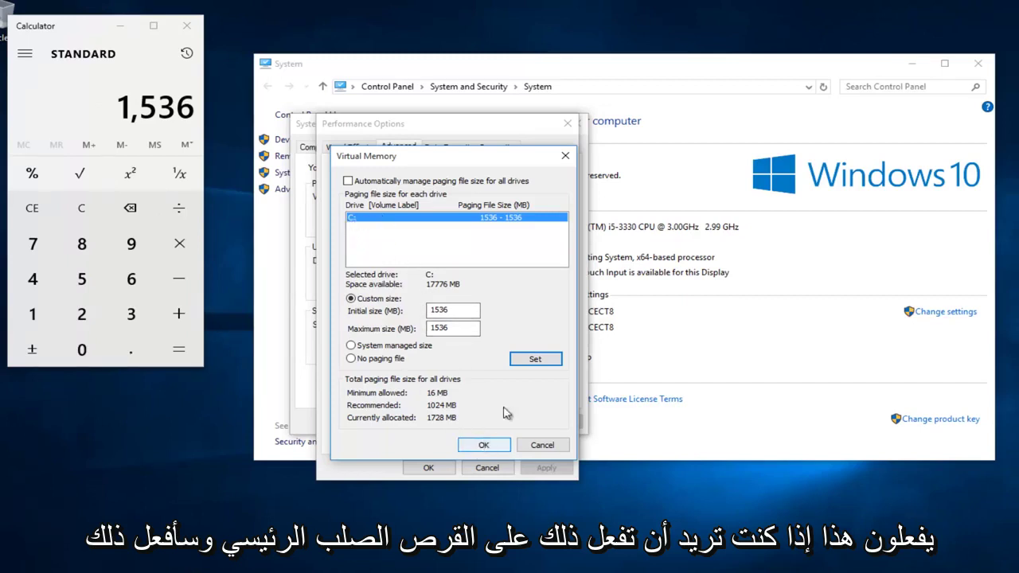
click(525, 359)
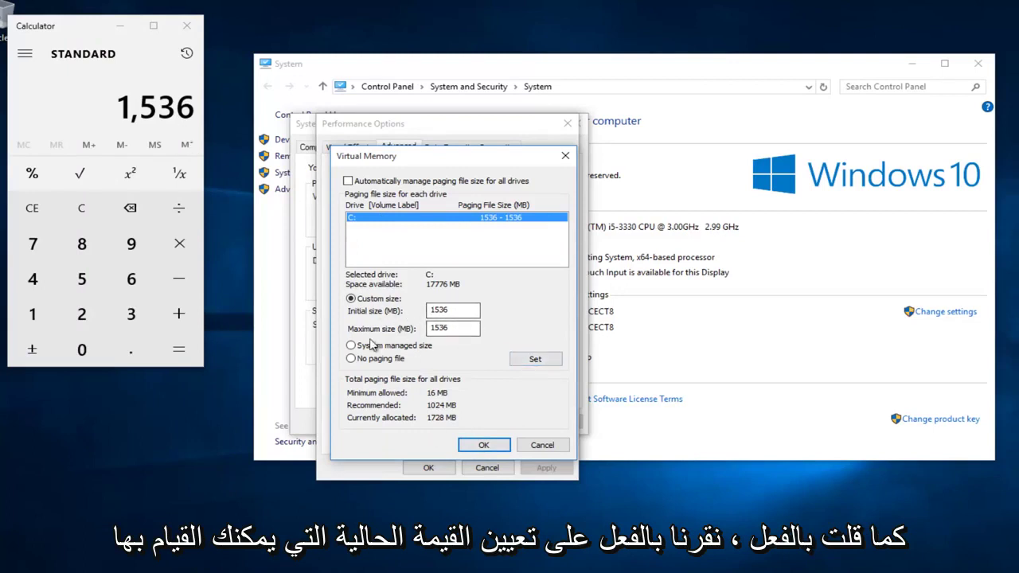
- Close Calculator and confirm the virtual memory changes
click(186, 25)
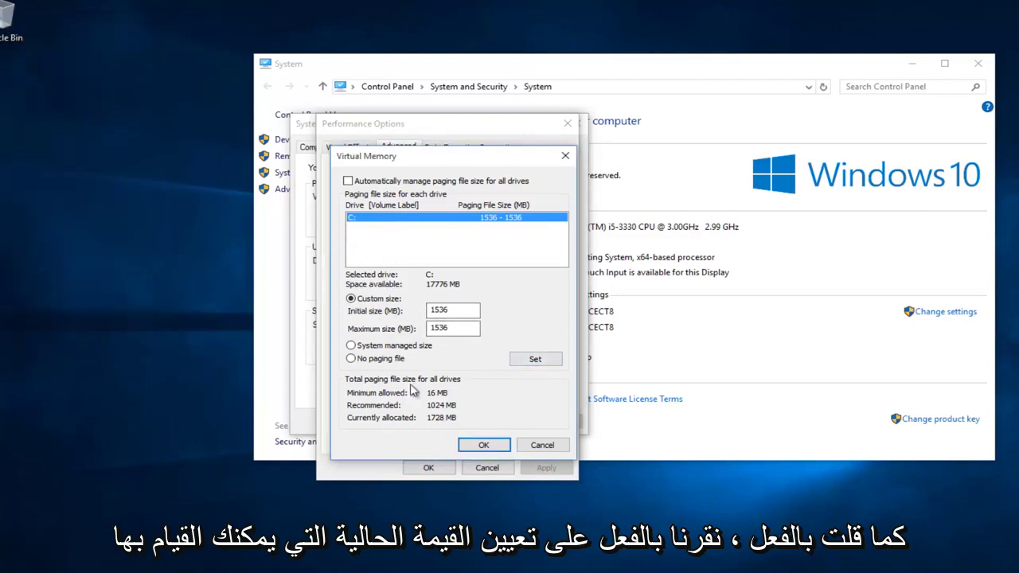
click(487, 450)
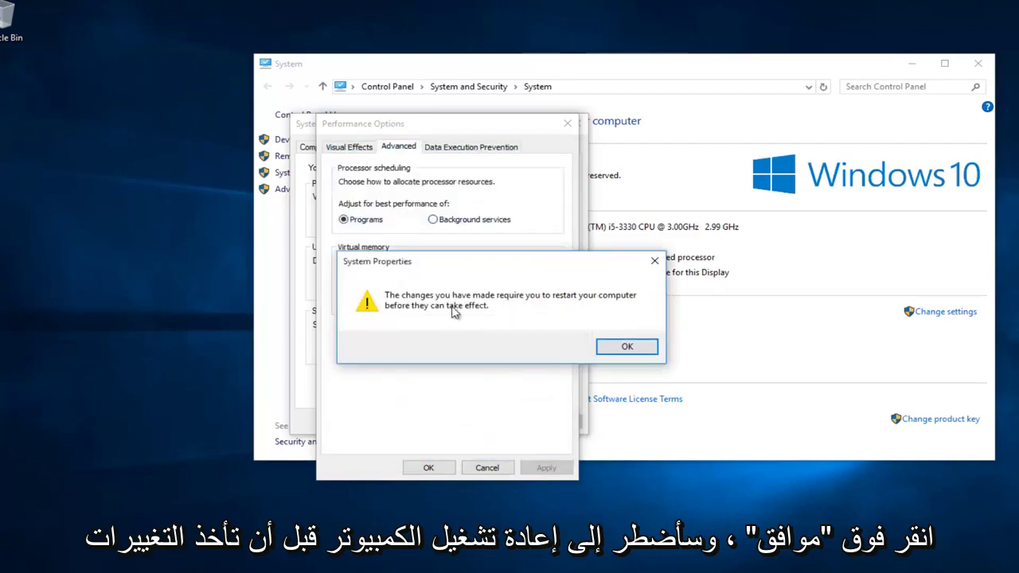
click(628, 349)
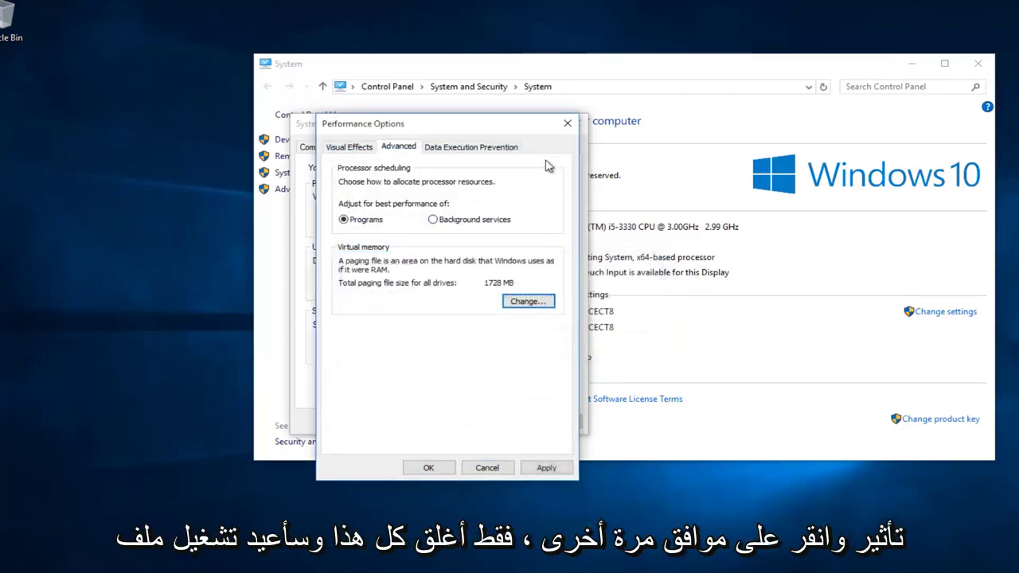
- Close the Performance Options, System Properties and System windows, and restart the computer
click(566, 125)
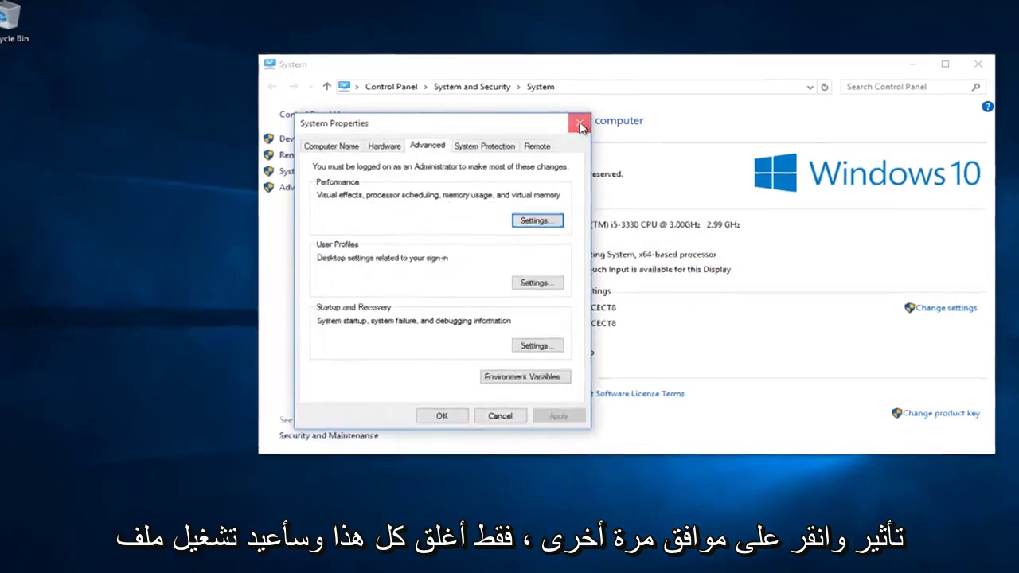
click(580, 125)
click(978, 62)
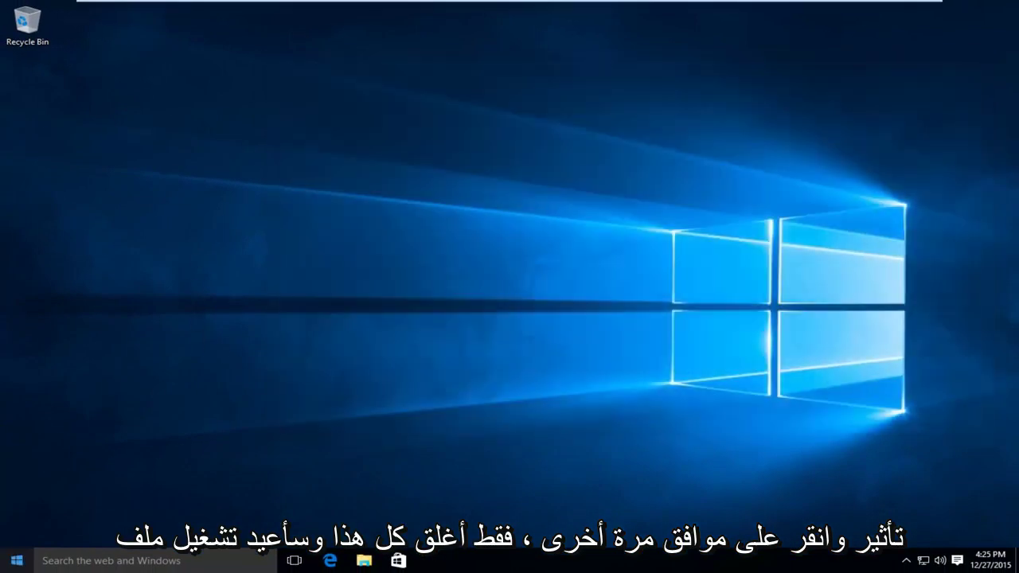
right_click(16, 562)
mouse_move(46, 549)
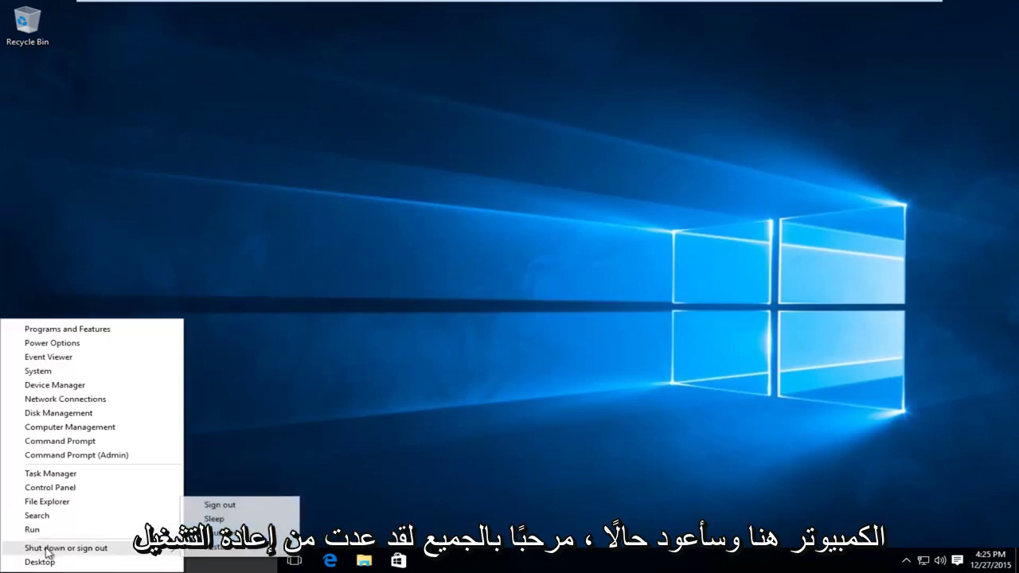
- Check the installed memory on the System page, and switch to System Information to examine the virtual memory and page file entries
click(700, 77)
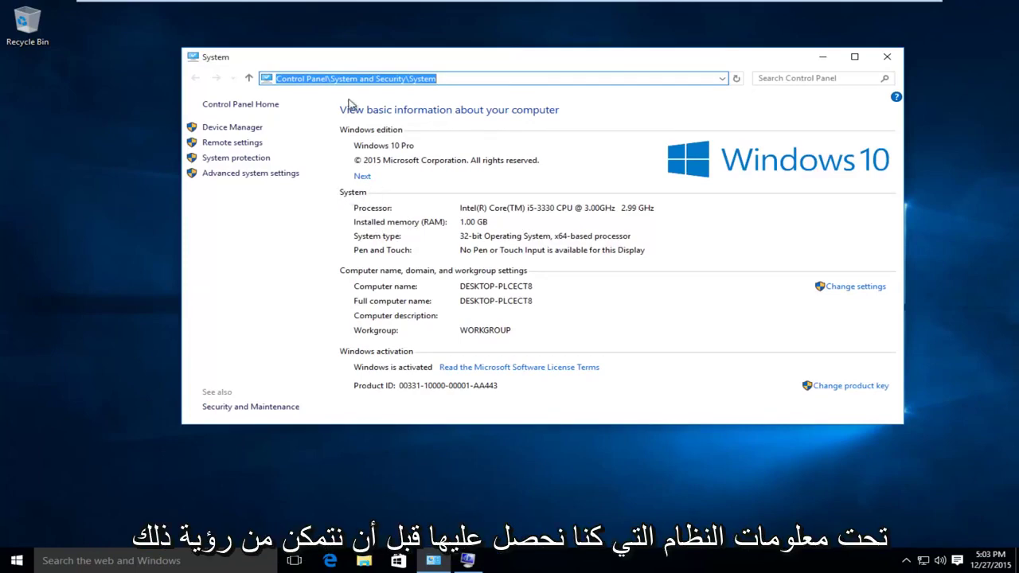
click(483, 78)
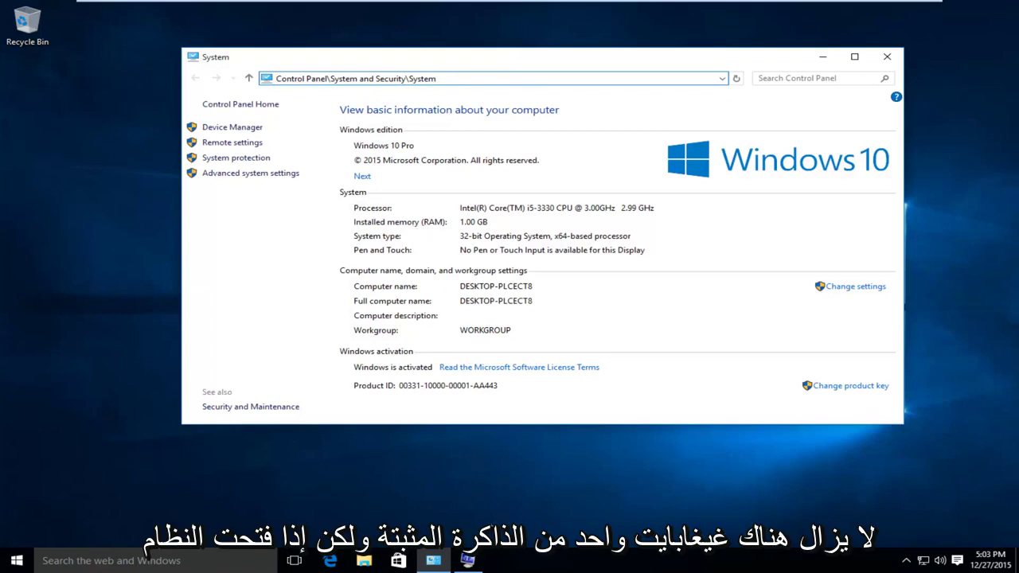
click(468, 561)
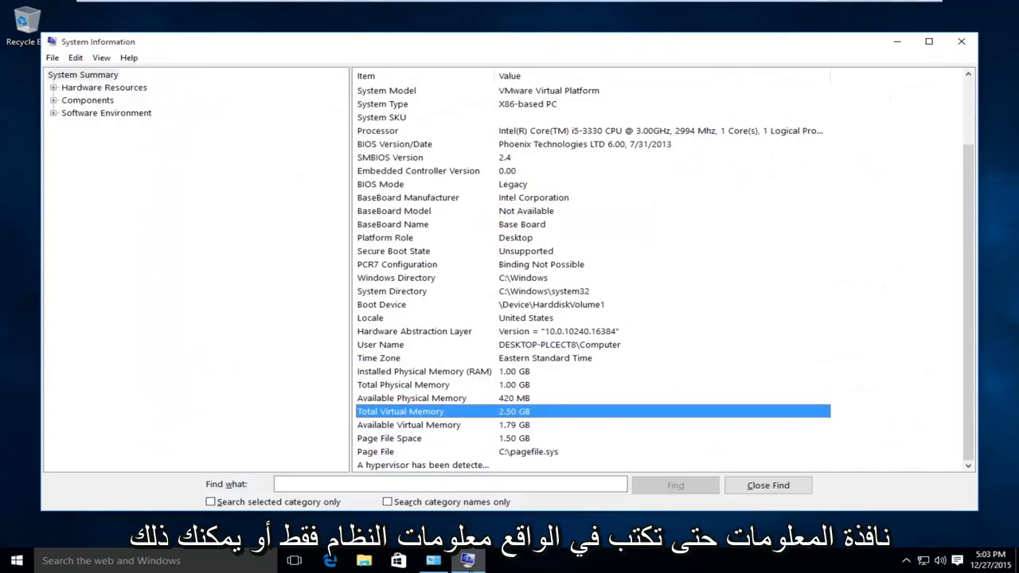
click(263, 406)
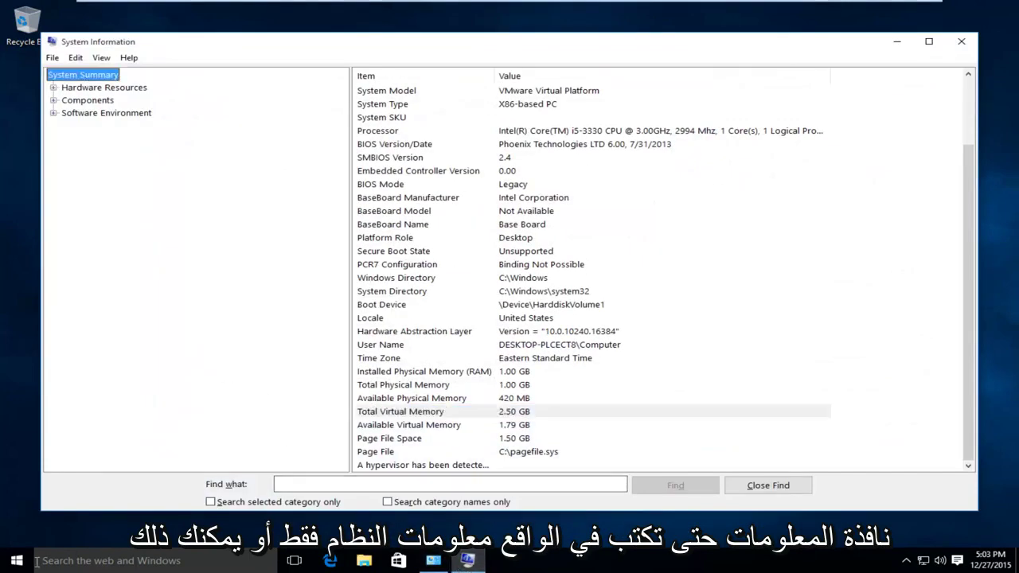
click(93, 567)
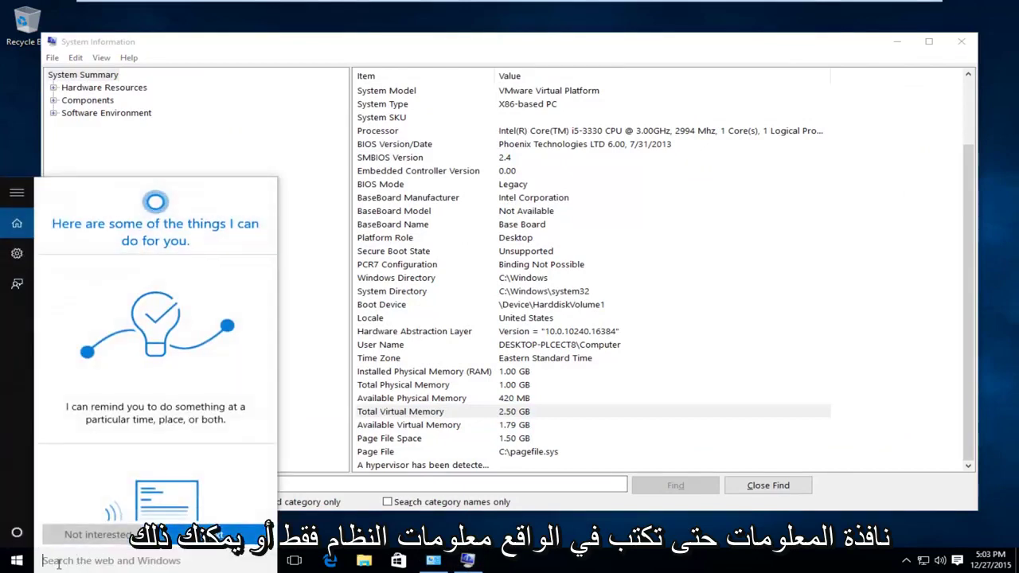
click(12, 565)
text(run)
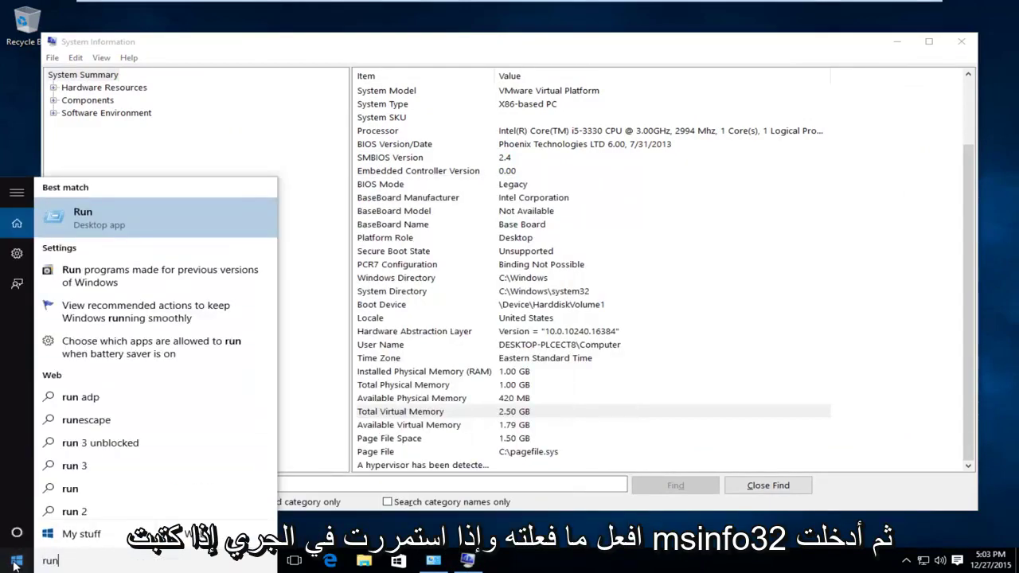
key(Return)
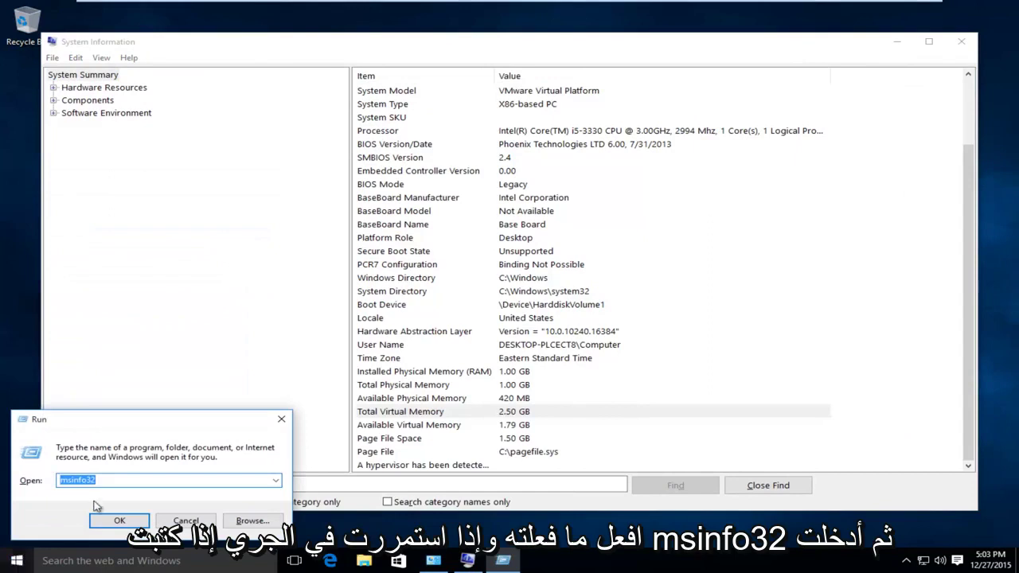
text(msinfo32)
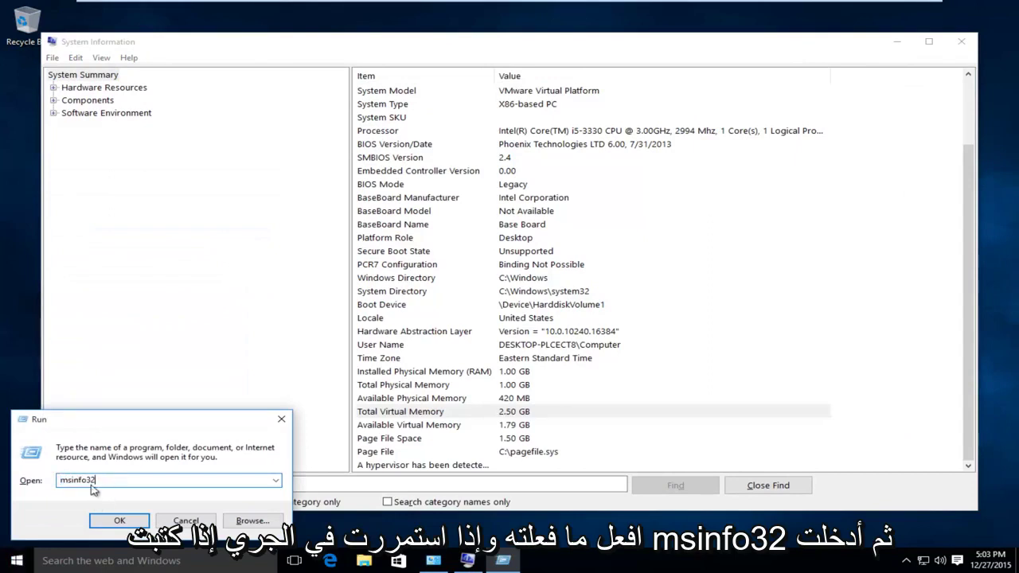
click(186, 521)
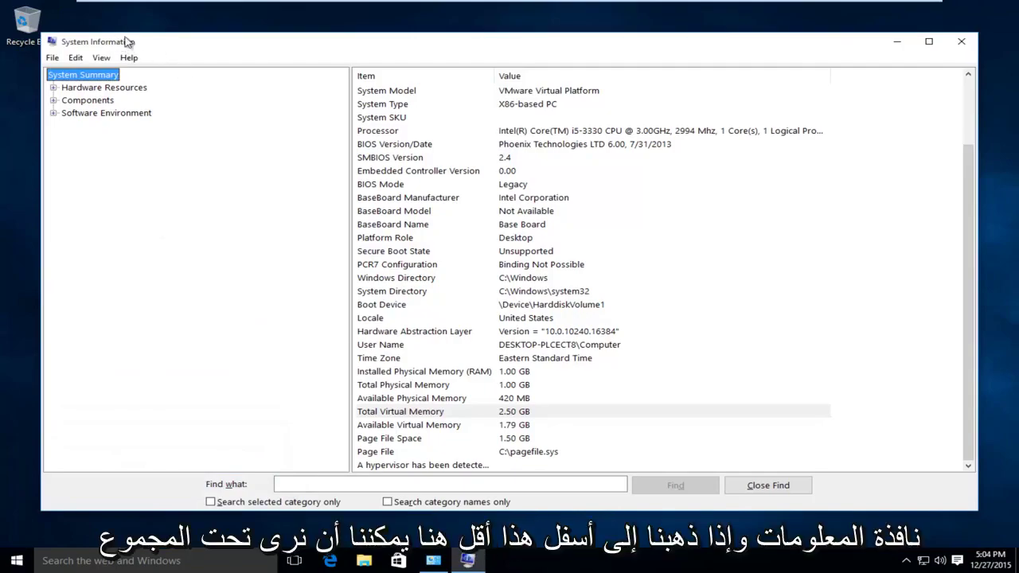
- Compare the Total Virtual Memory entry with the Installed Physical Memory (RAM) entry in the System Summary
click(464, 320)
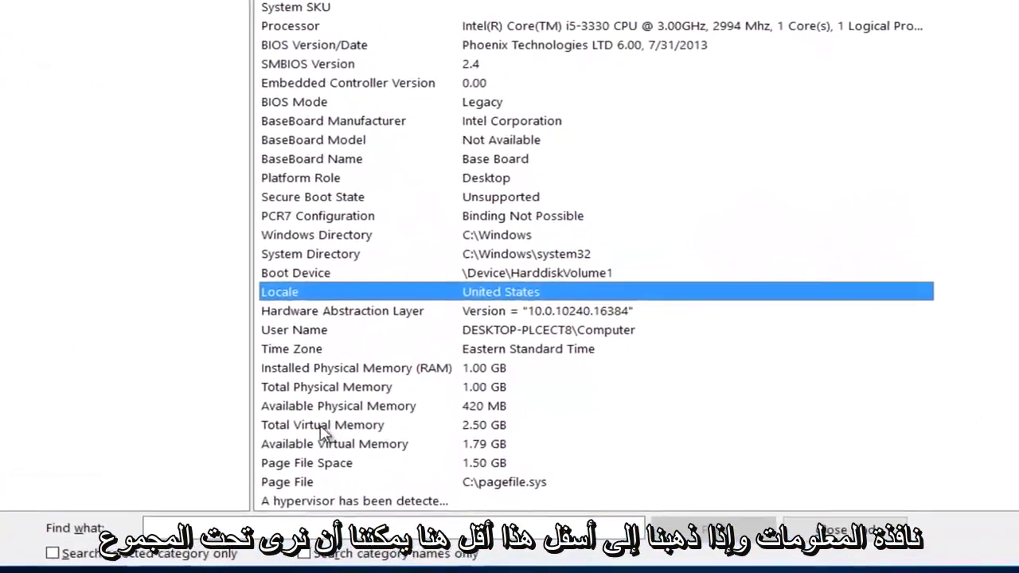
click(356, 422)
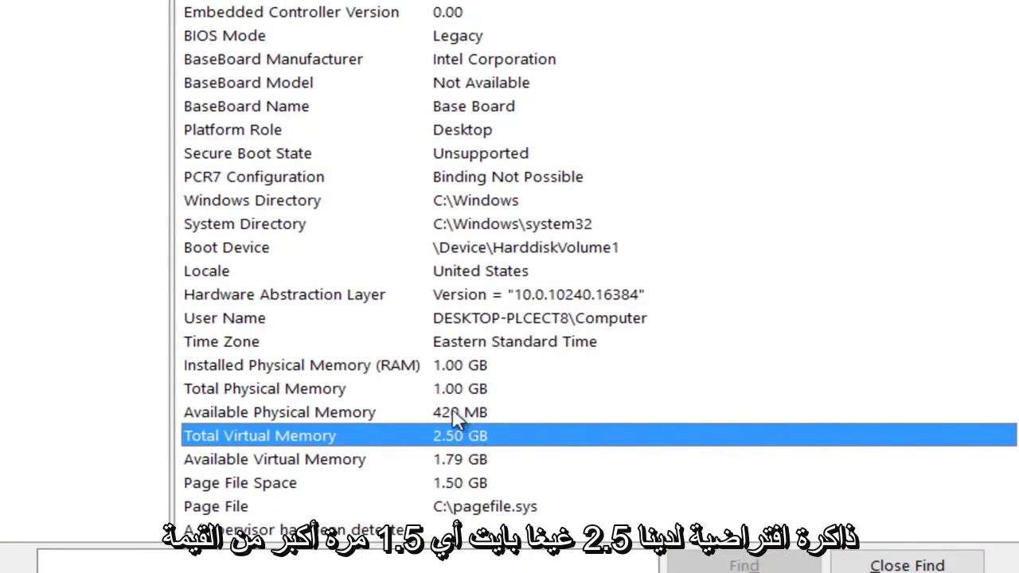
click(443, 367)
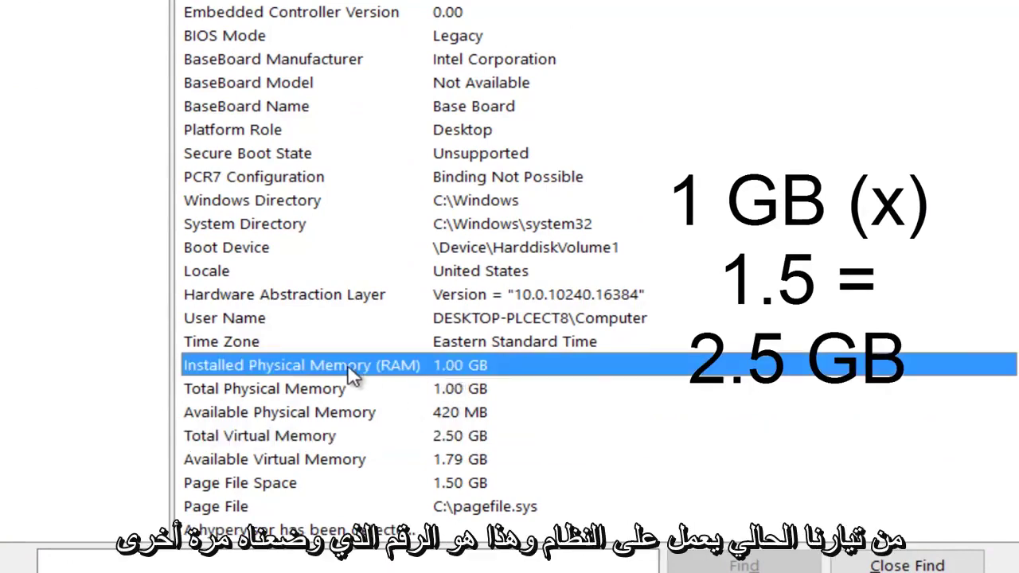
click(424, 440)
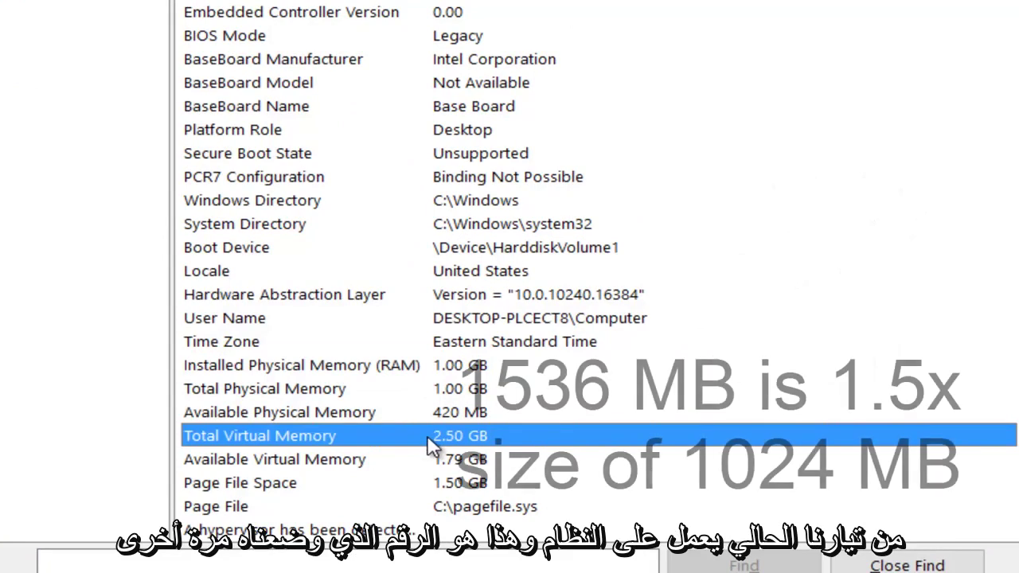